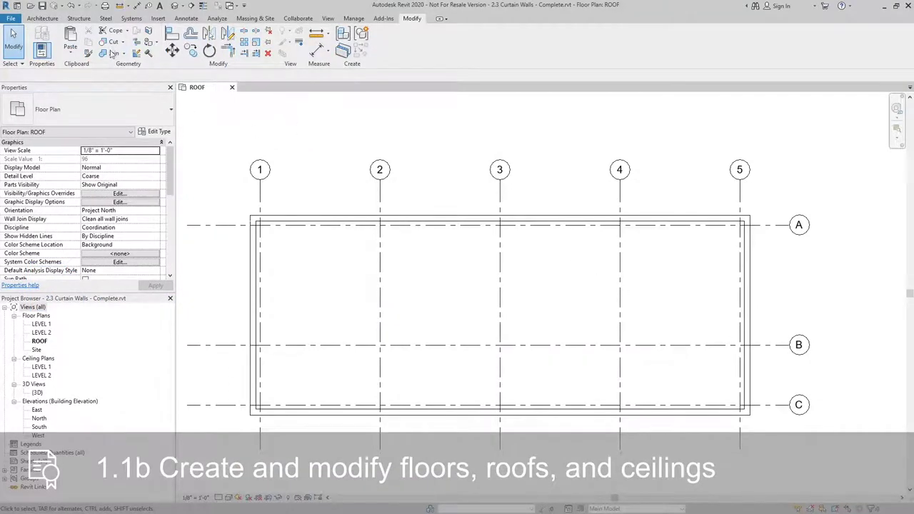
- Sketch a rectangular Roof by Footprint boundary from the wall corner at 1/A to 5/C
click(42, 18)
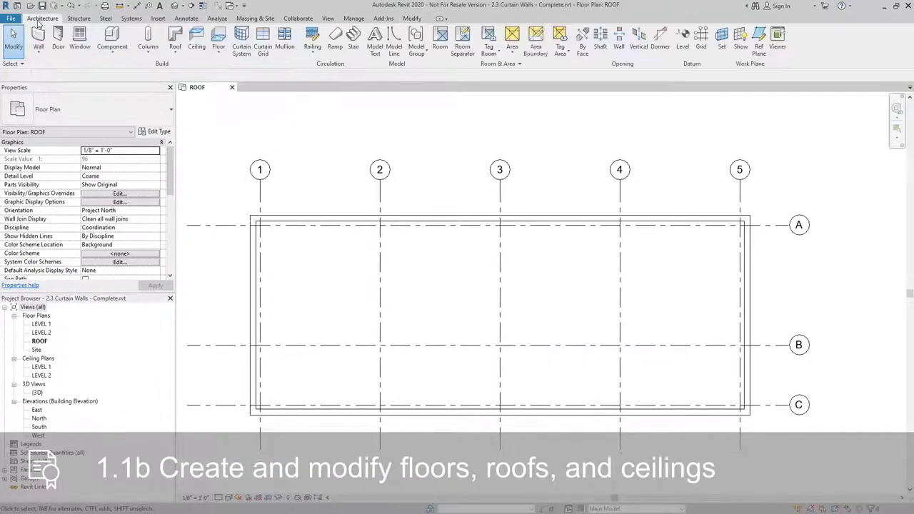
click(177, 53)
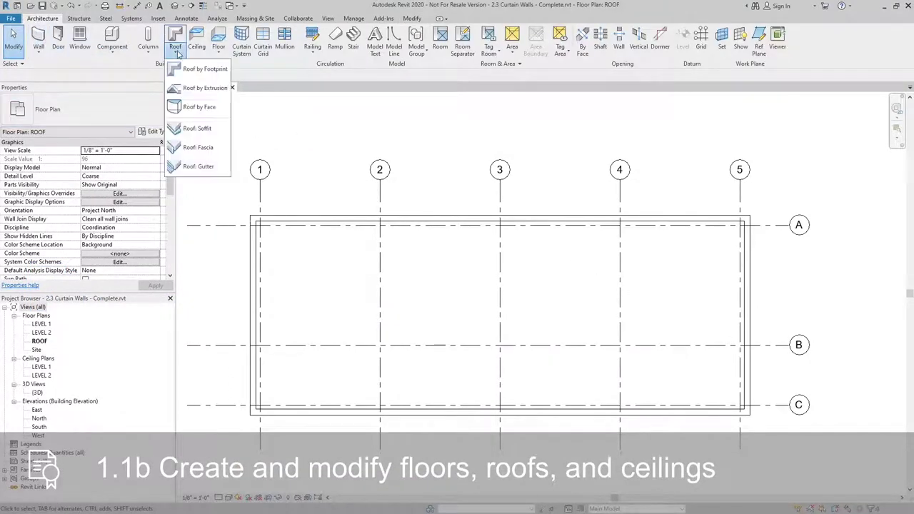
click(203, 68)
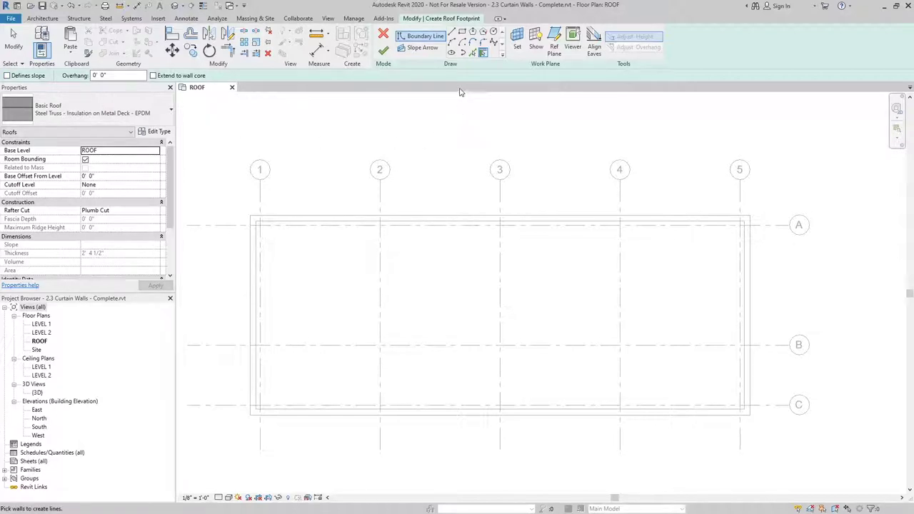
click(461, 32)
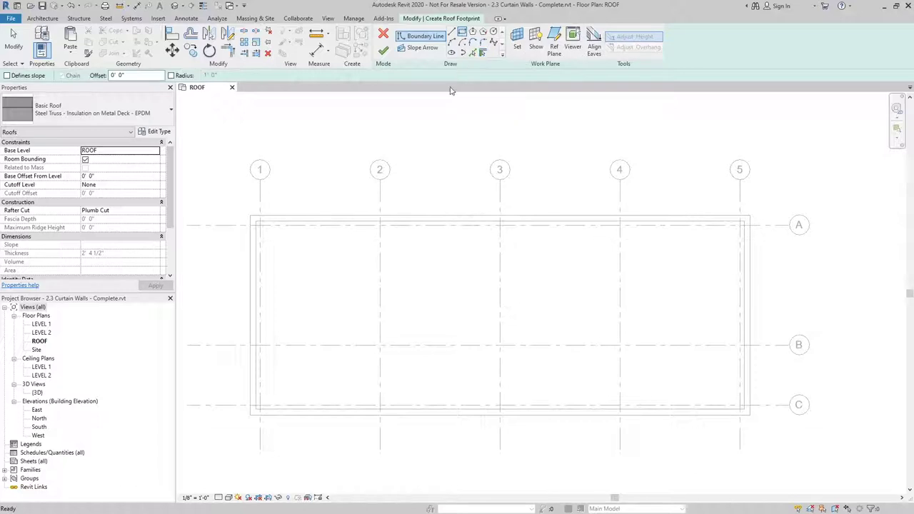
click(256, 221)
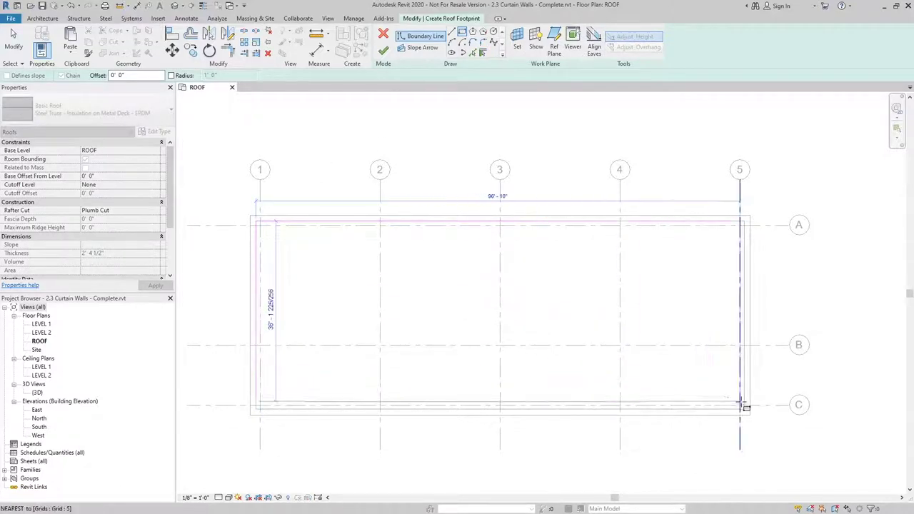
scroll(742, 404, up, 2)
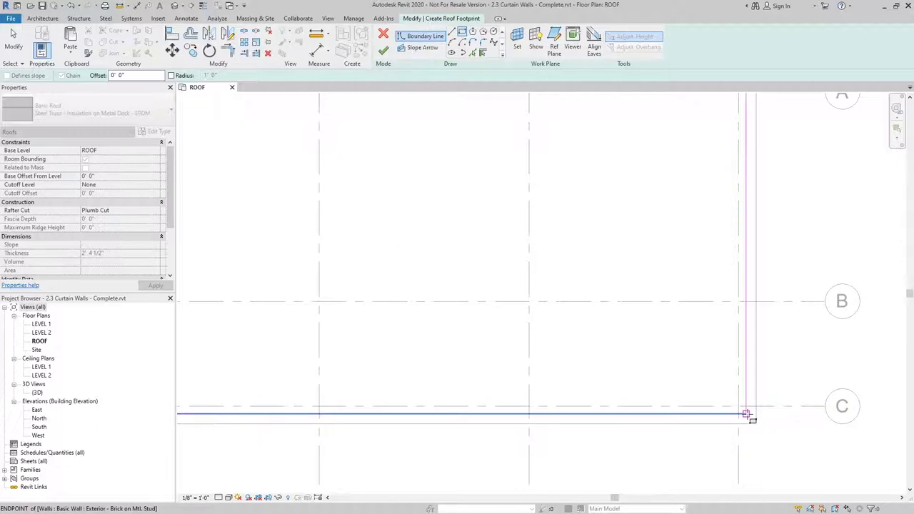
click(746, 415)
scroll(559, 321, down, 2)
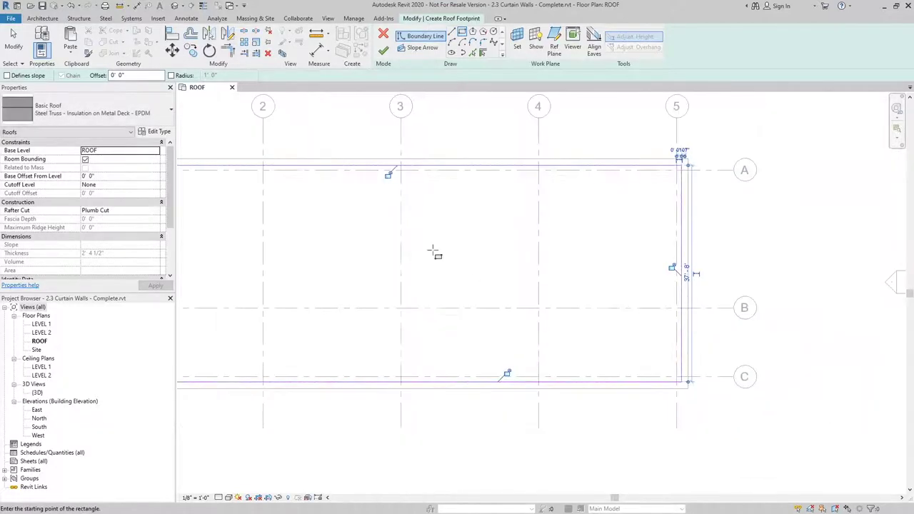
scroll(565, 227, down, 3)
key(Escape)
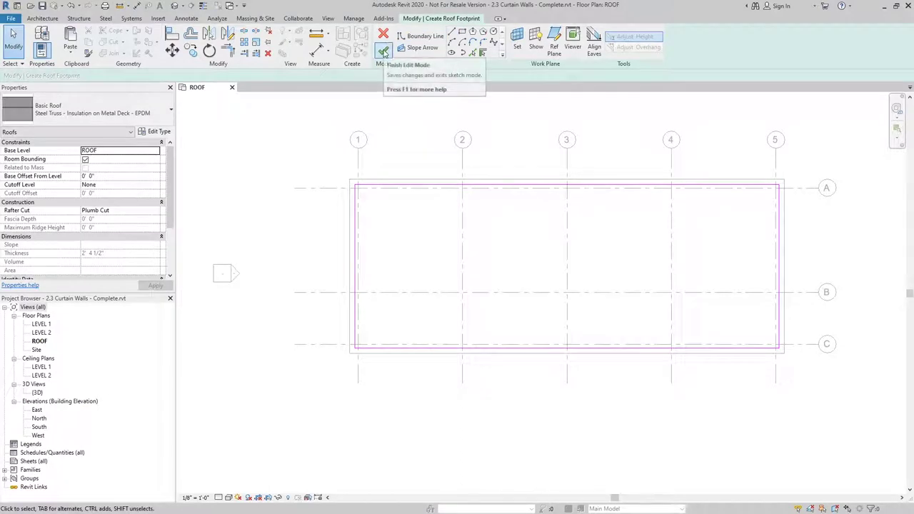
- Finish the roof and add a split line along grid 3 from top to bottom edge
click(383, 51)
scroll(635, 251, up, 2)
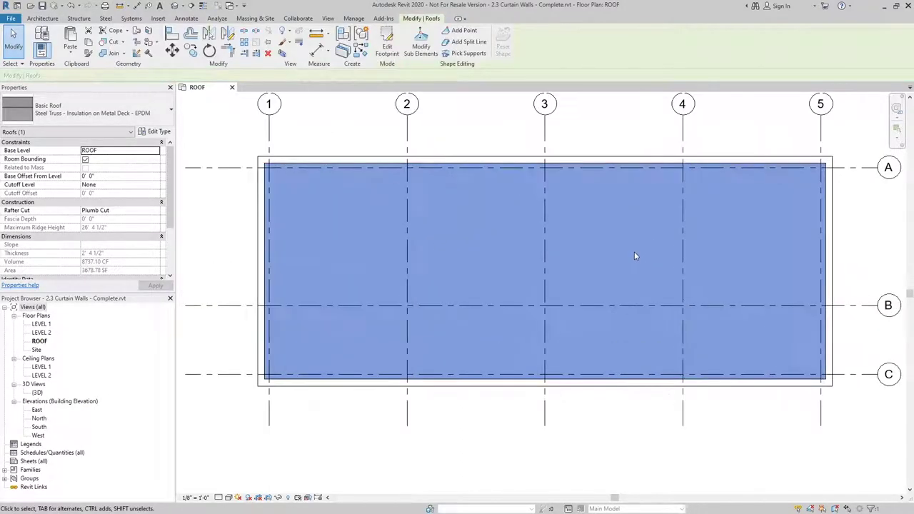
middle_drag(634, 256, 625, 261)
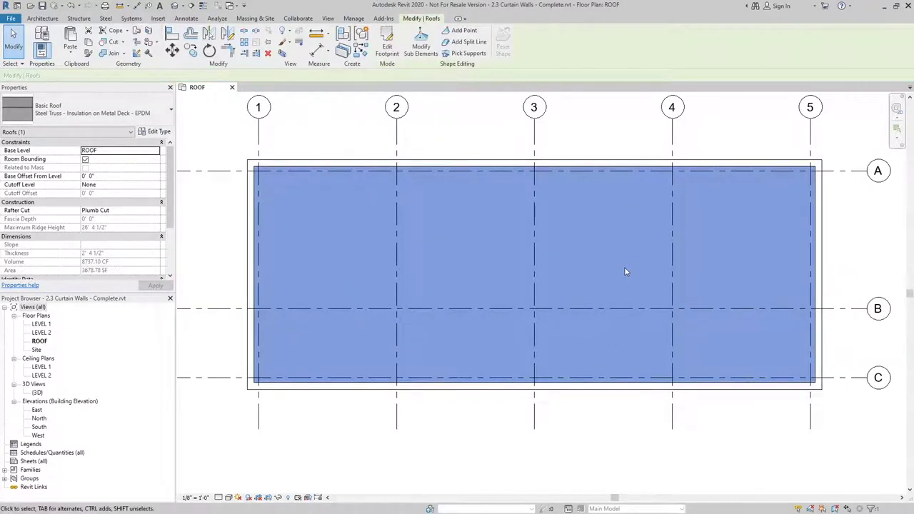
click(469, 41)
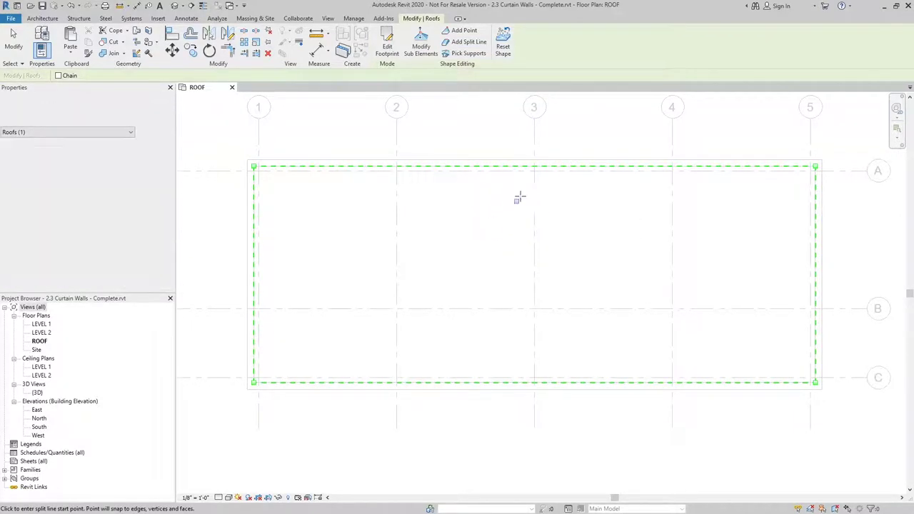
click(534, 167)
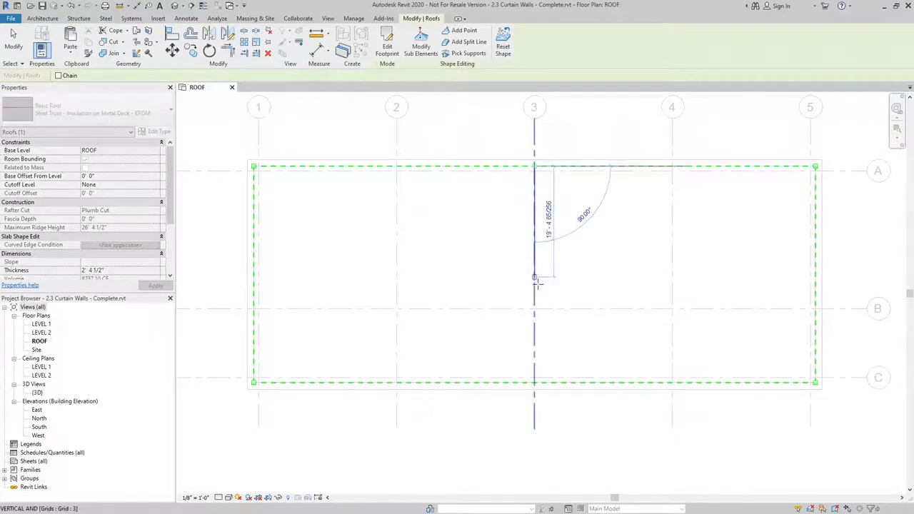
click(534, 382)
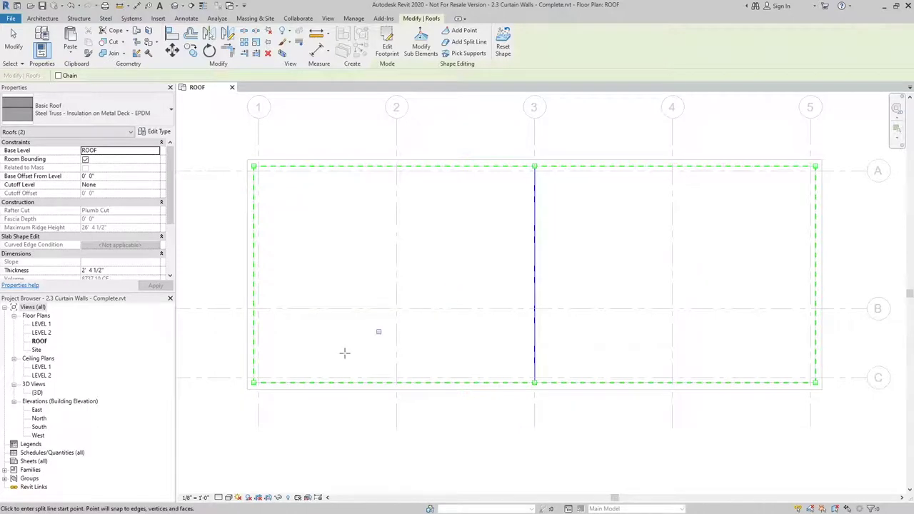
- Draw split lines from the left corners and grid 3 ends converging at grid 2/B
click(253, 382)
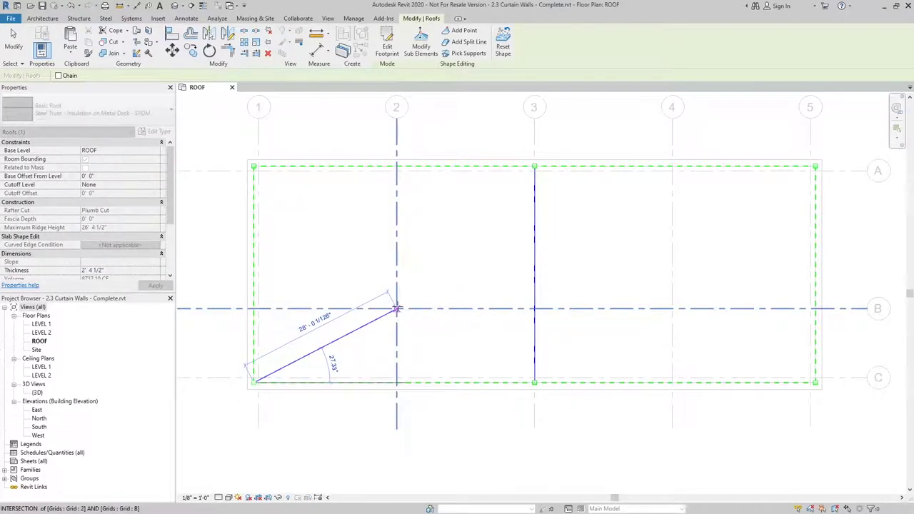
click(397, 309)
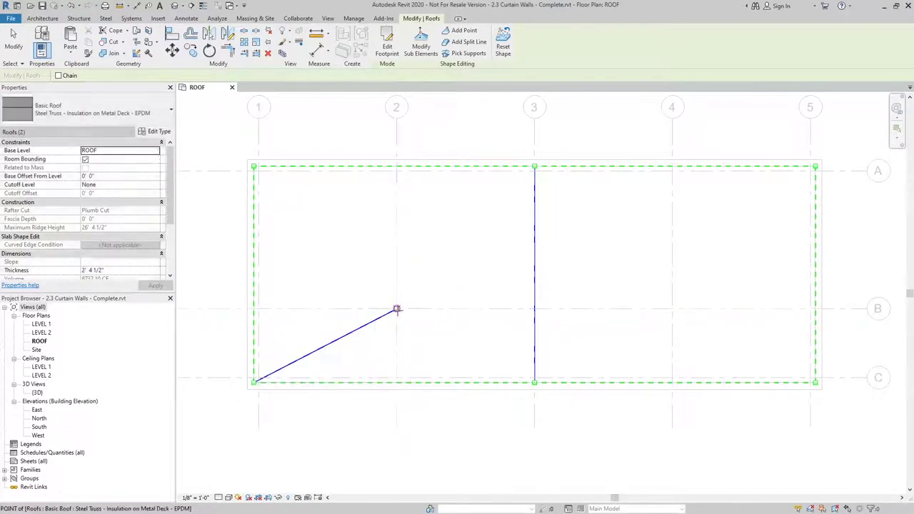
click(534, 167)
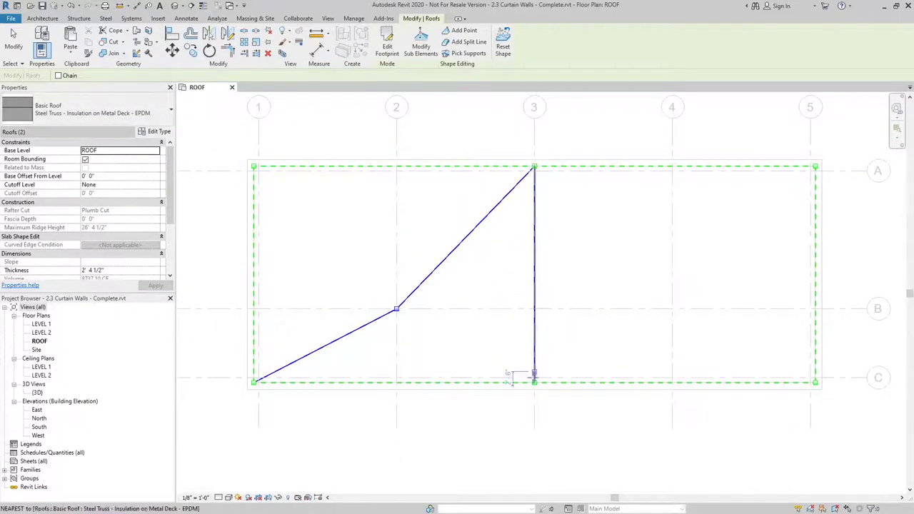
click(534, 382)
click(397, 310)
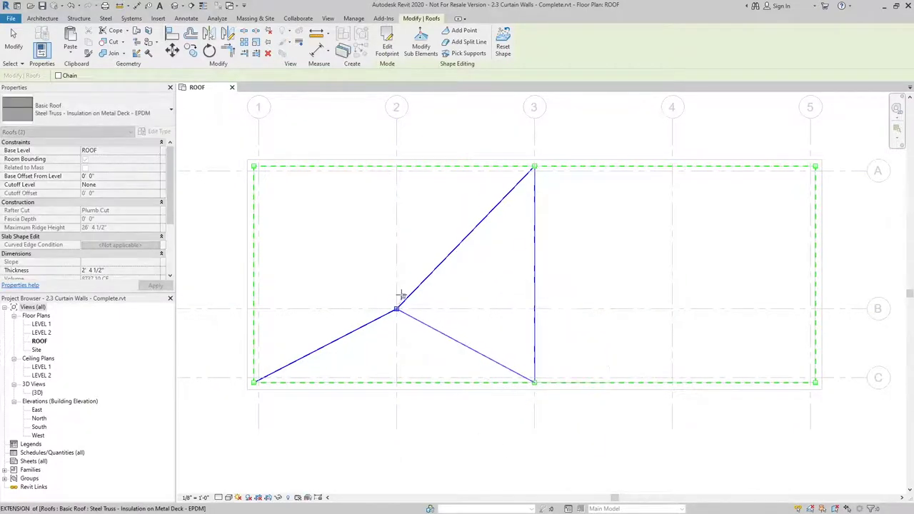
click(397, 310)
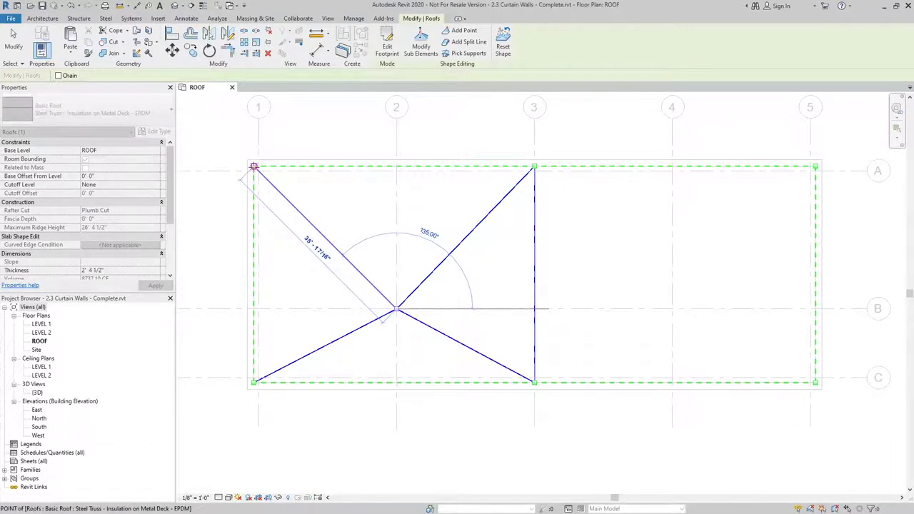
click(253, 167)
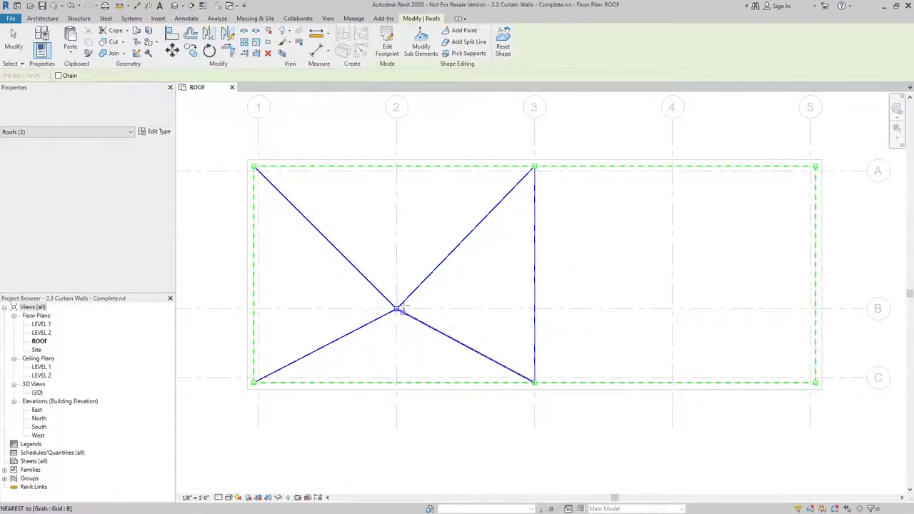
- Draw split lines from the right corners and grid 3 ends converging at grid 4/B
click(534, 383)
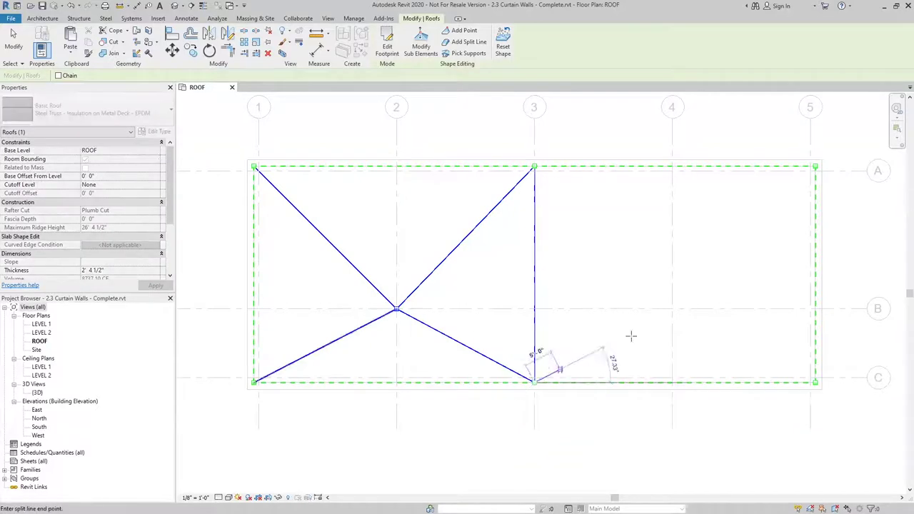
click(672, 308)
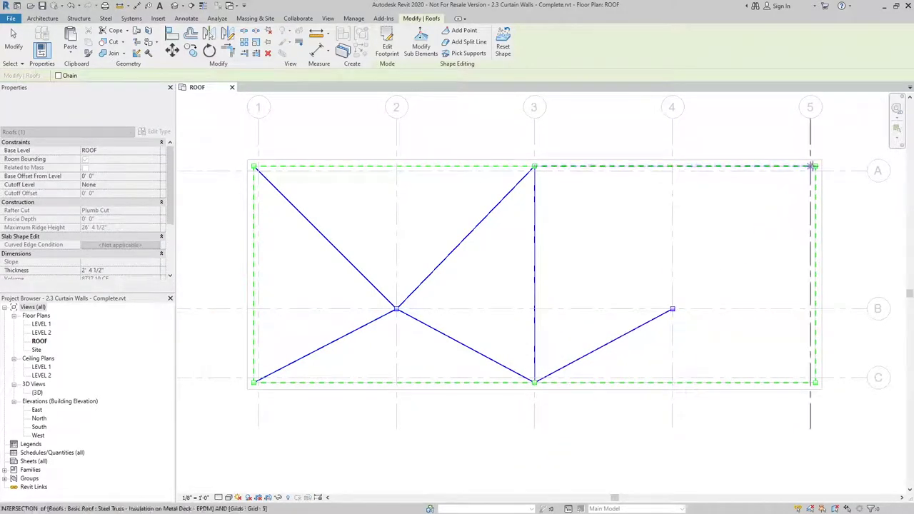
click(813, 167)
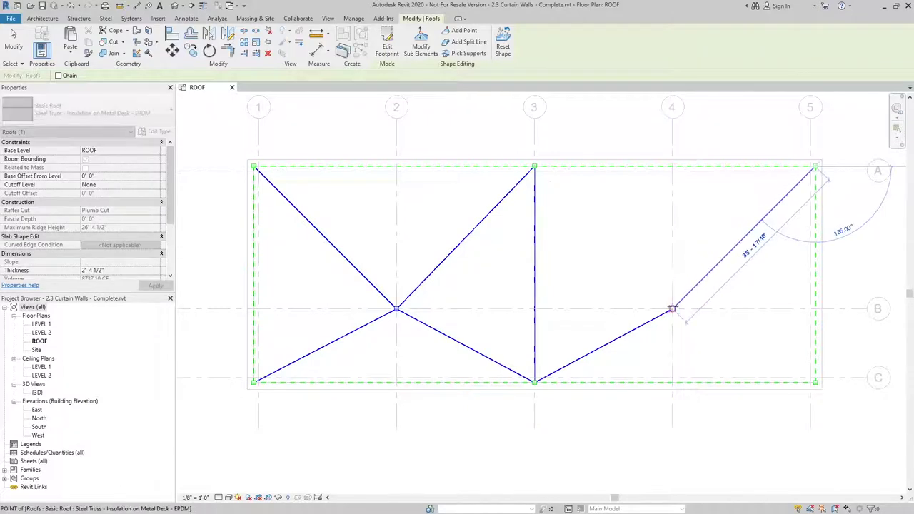
click(672, 308)
click(815, 382)
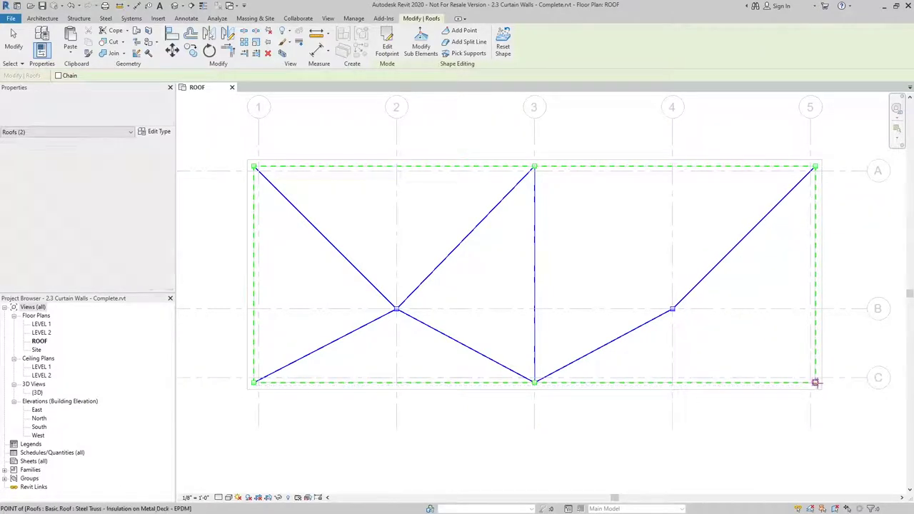
click(671, 309)
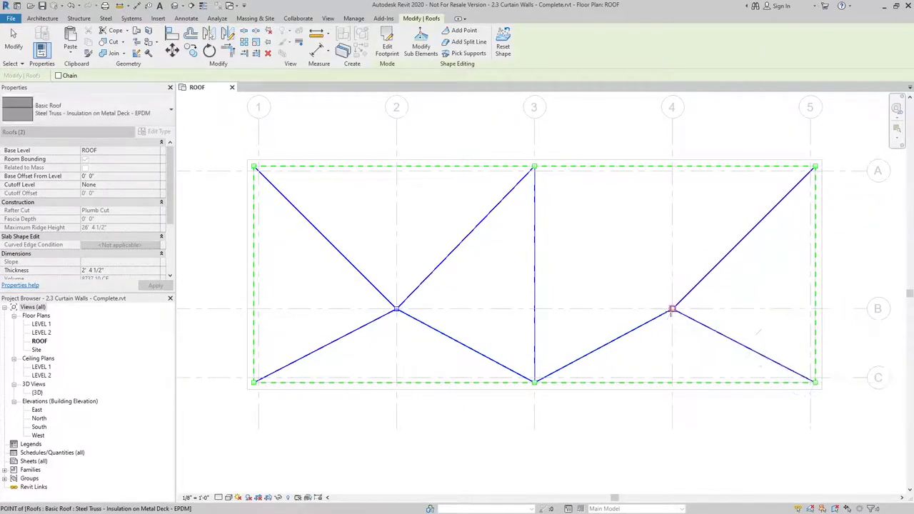
click(672, 309)
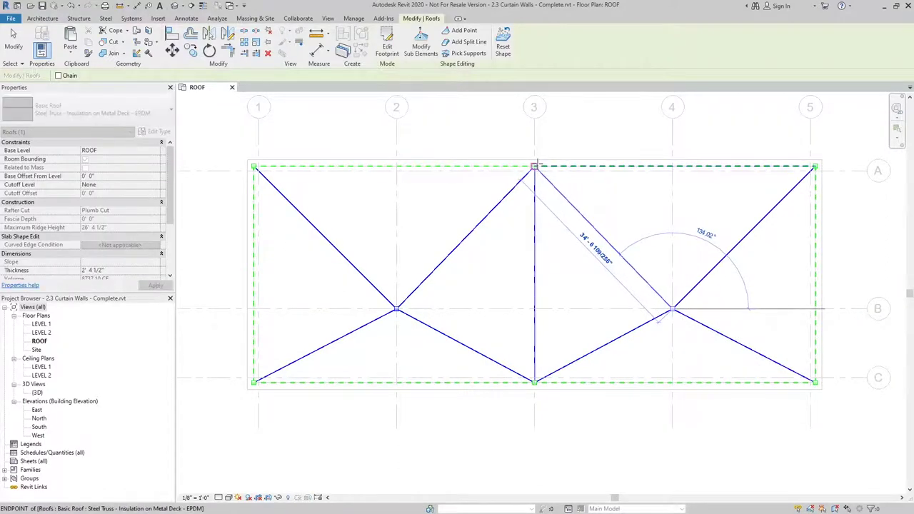
click(535, 166)
scroll(614, 211, down, 2)
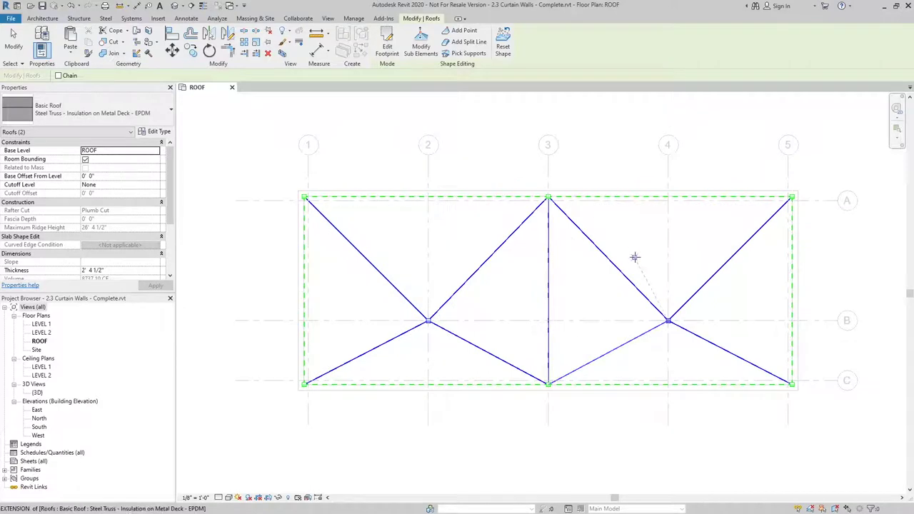
- Lower the roof point at grid 2/B to an elevation of -0' 9"
click(422, 51)
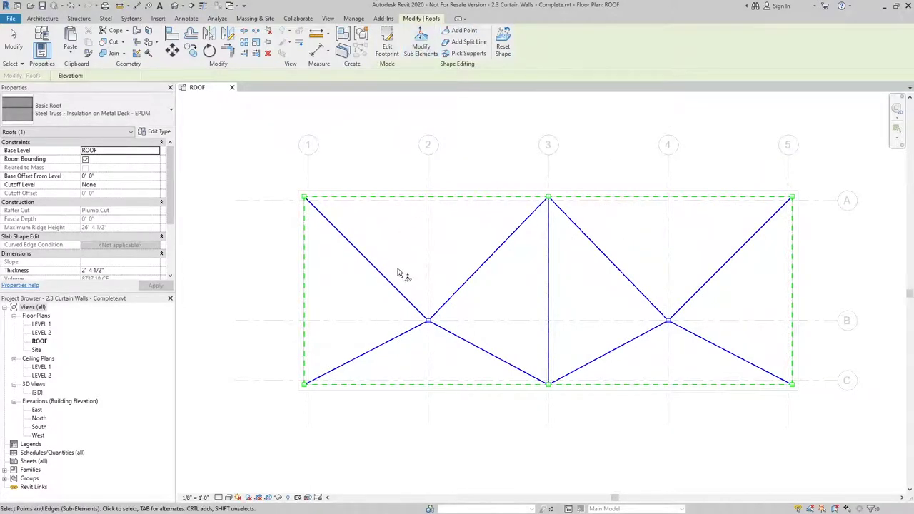
click(428, 321)
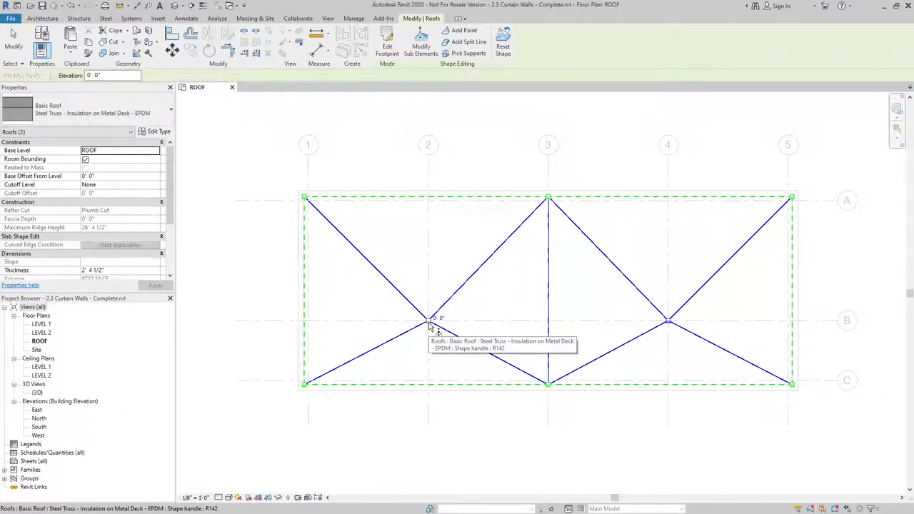
click(441, 317)
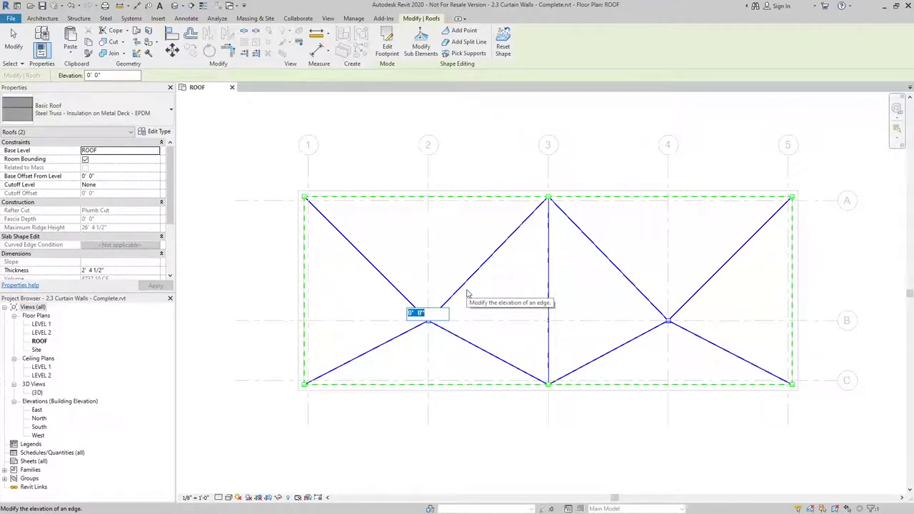
text(-9)
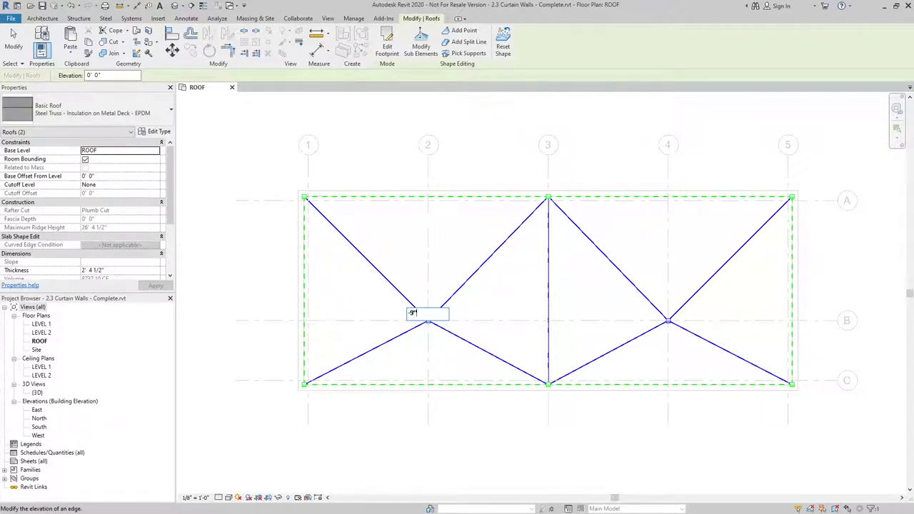
key(Return)
- Lower the roof point at grid 4/B to an elevation of -0' 9"
drag(642, 309, 681, 327)
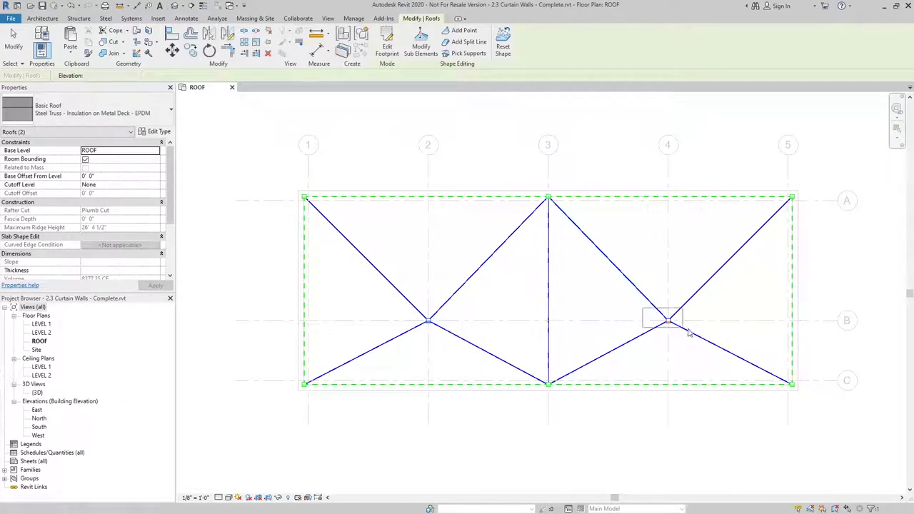
click(679, 316)
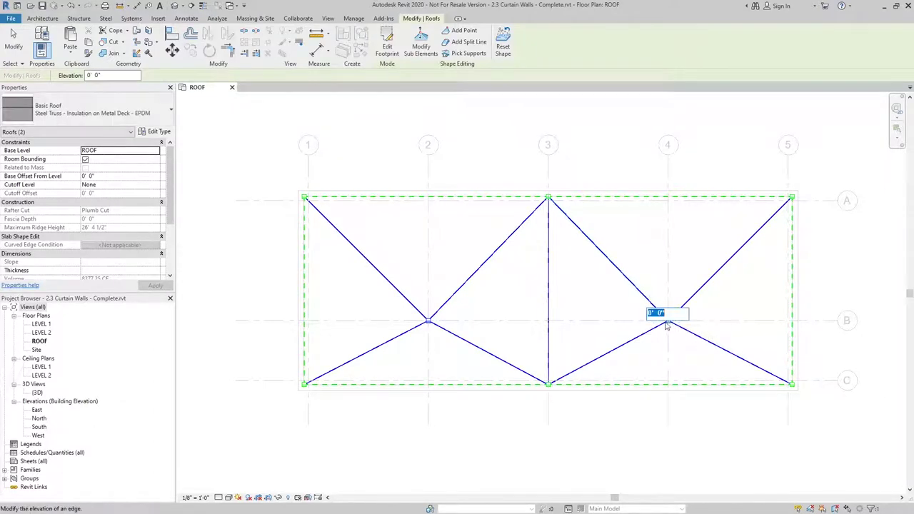
text(-9)
key(Return)
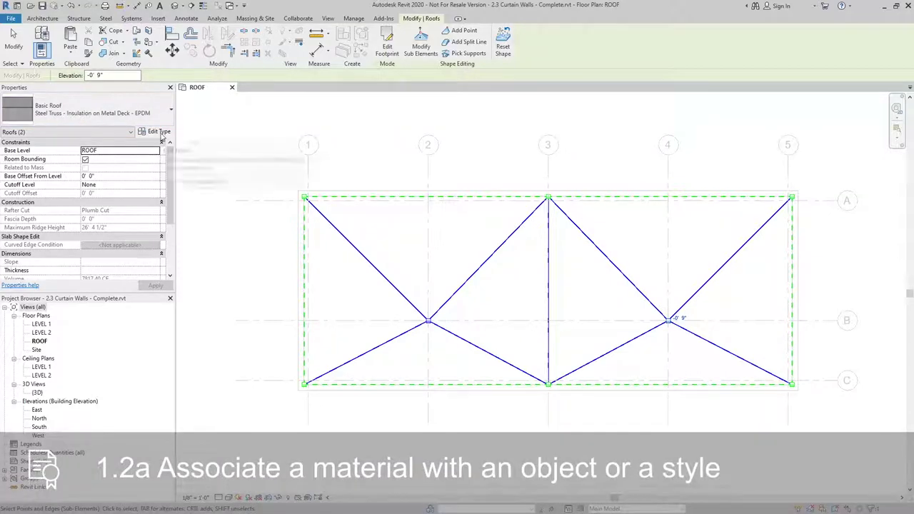
- Set the roof type's 1' 0" rigid insulation layer to Variable and accept both dialogs
click(158, 132)
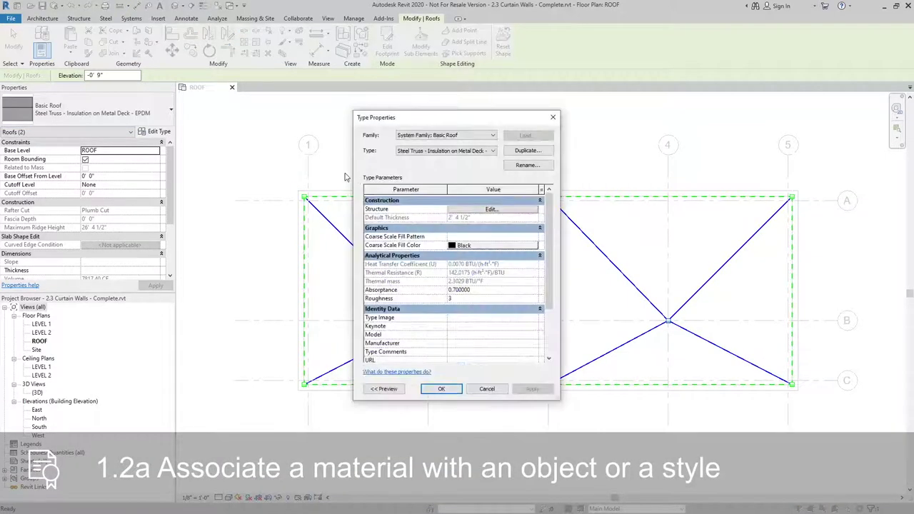
click(482, 209)
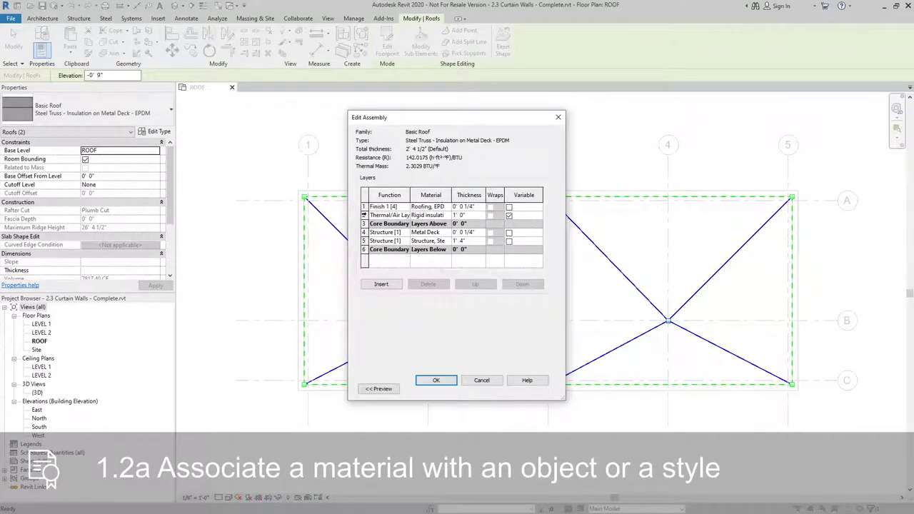
click(363, 215)
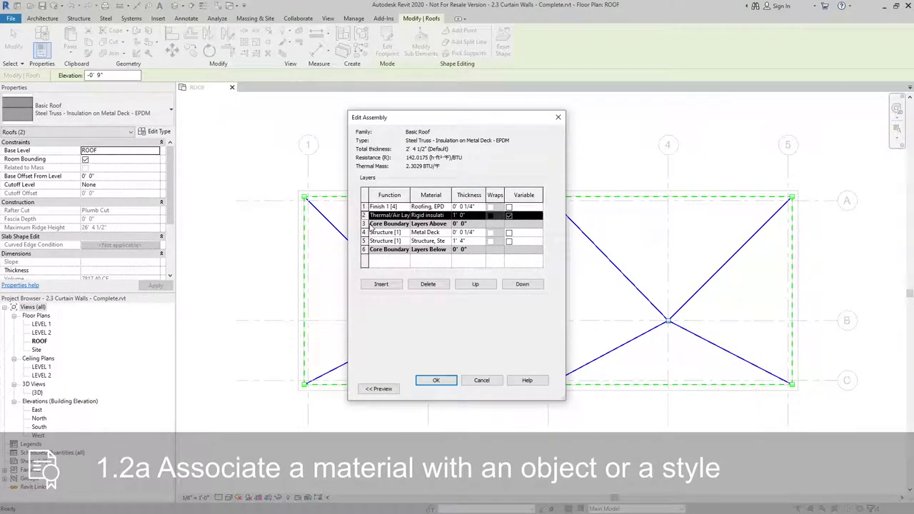
click(509, 215)
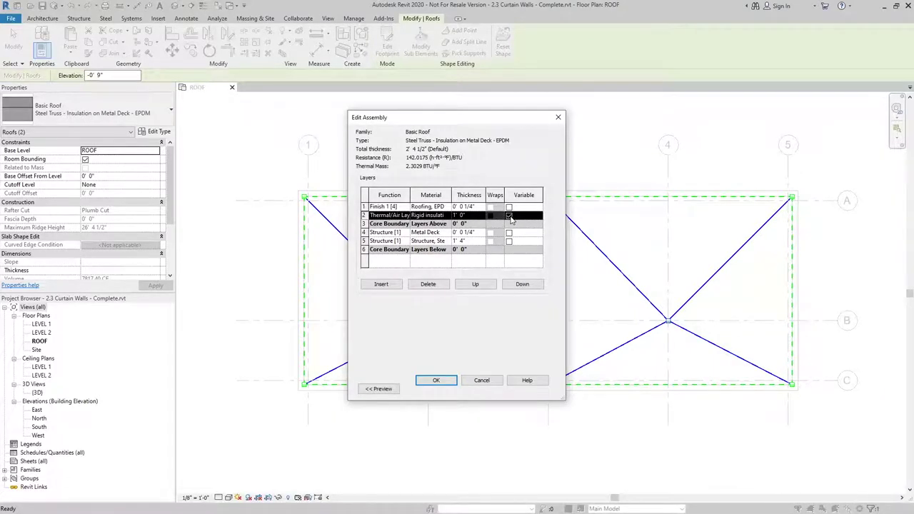
drag(522, 119, 414, 120)
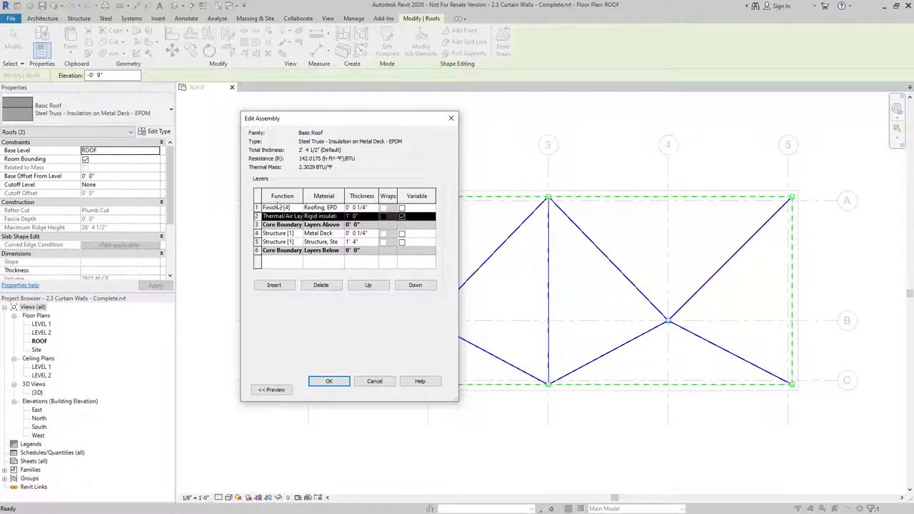
click(257, 224)
click(257, 216)
click(337, 382)
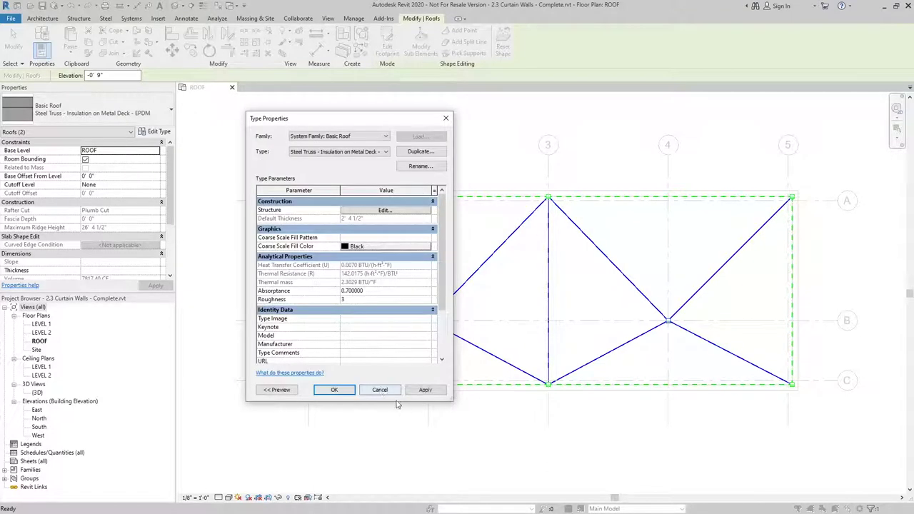
click(334, 390)
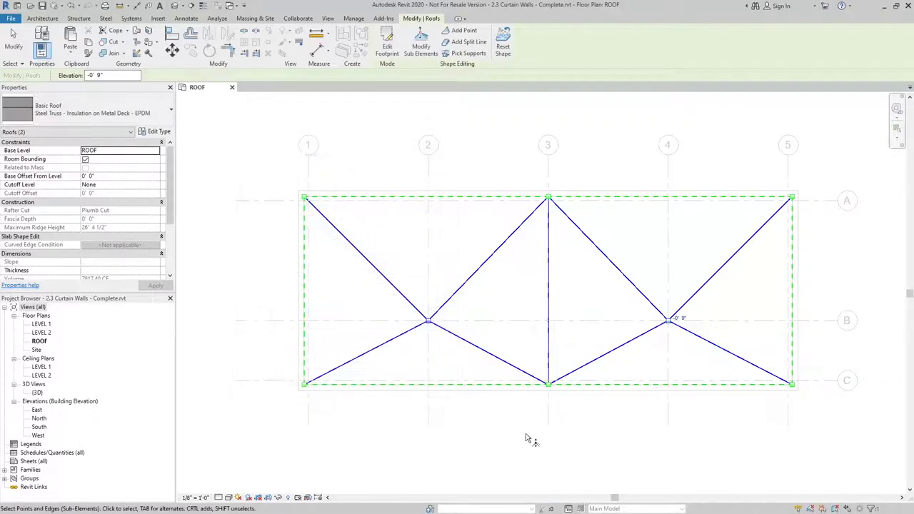
- Finish editing the roof shape and inspect the sloped roof in the default 3D view
click(527, 439)
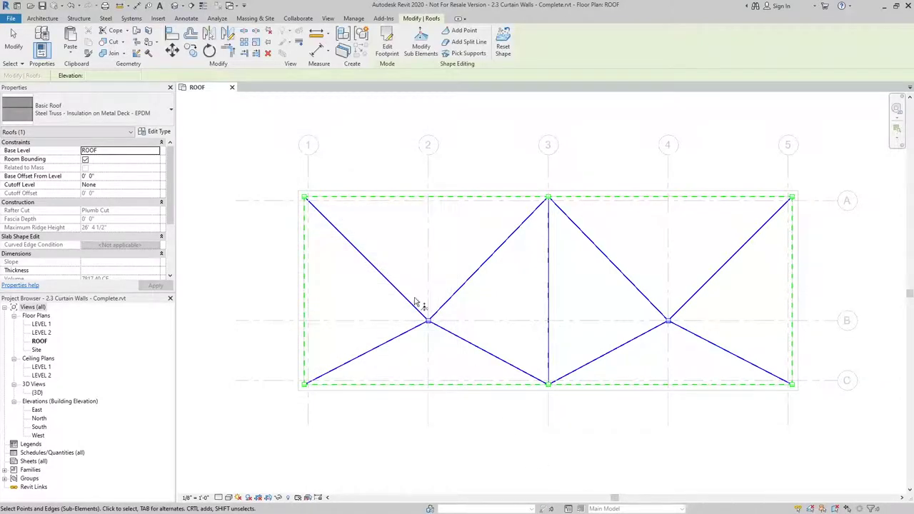
click(460, 156)
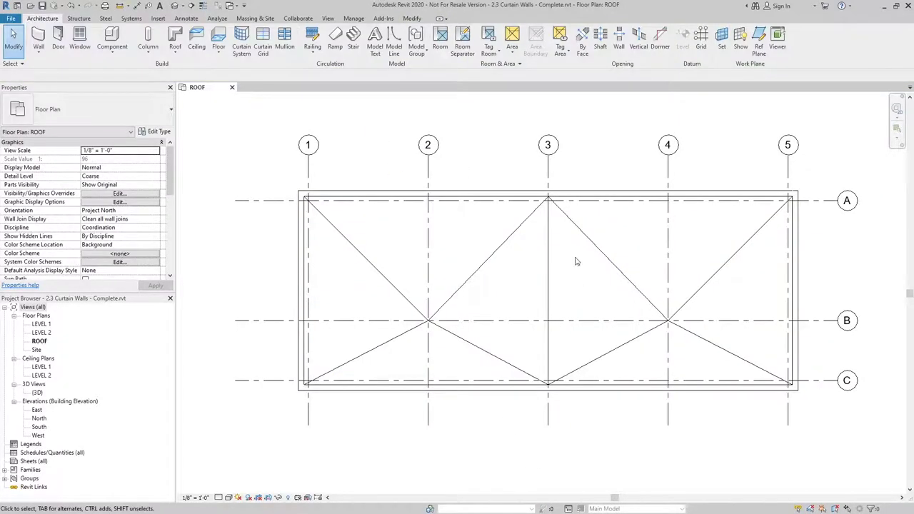
click(174, 6)
shift+middle_drag(509, 146, 606, 271)
scroll(551, 255, up, 4)
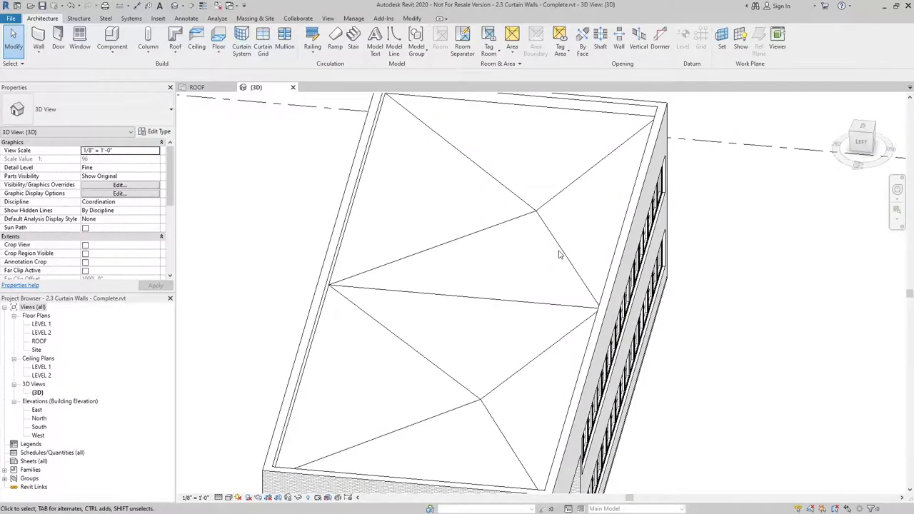
click(551, 255)
shift+middle_drag(550, 255, 184, 472)
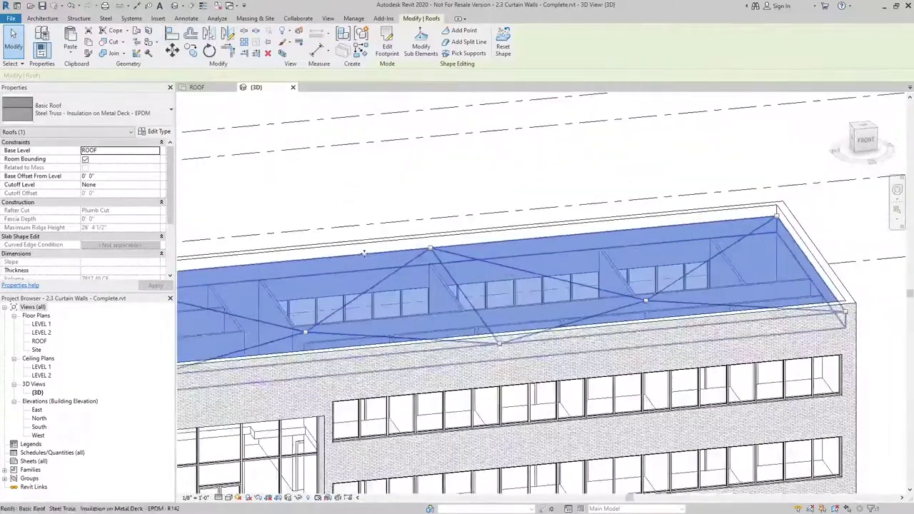
- Open the ROOF floor plan and start the Annotate > Spot Slope tool
double_click(43, 342)
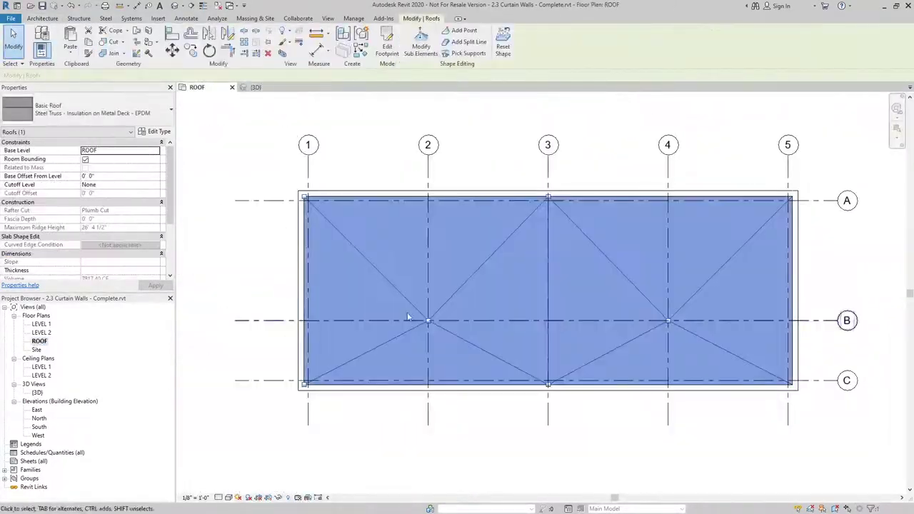
click(539, 285)
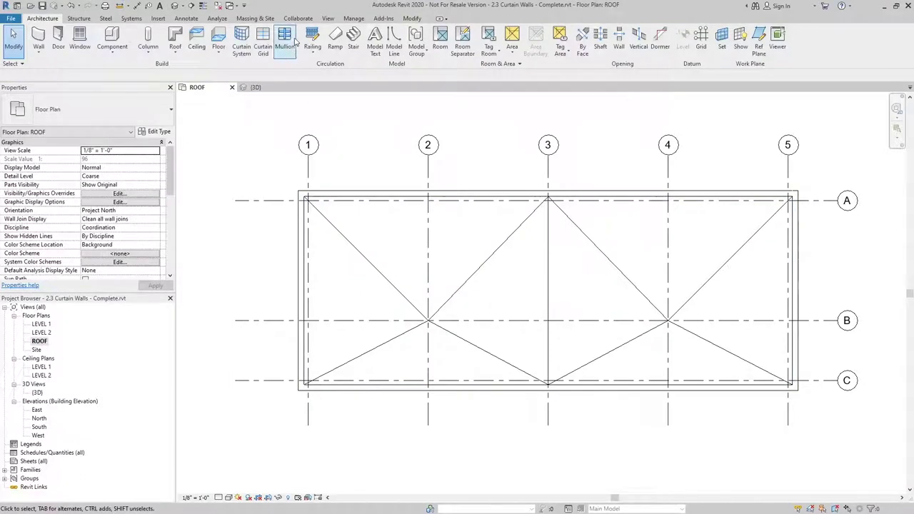
click(196, 19)
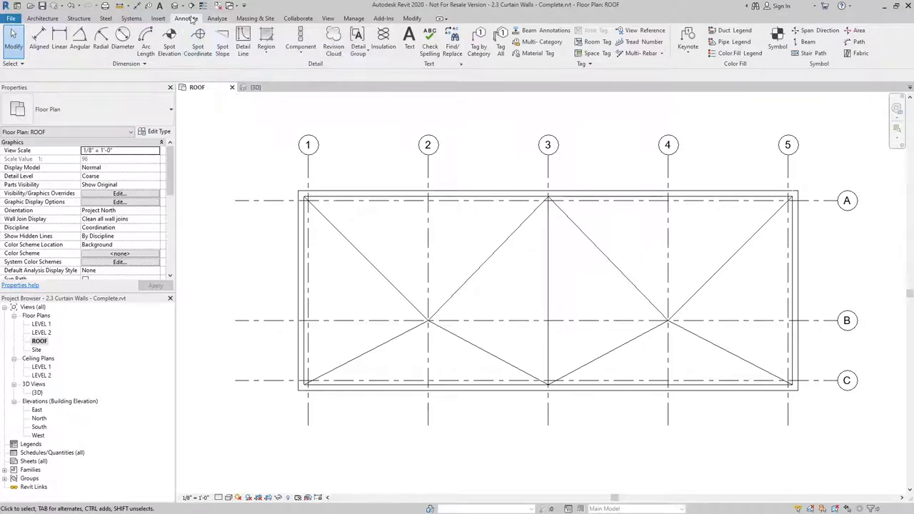
click(222, 39)
- Place spot slopes on each roof triangle between grids 1–2, 2–3, 3–4 and 4–5
click(436, 229)
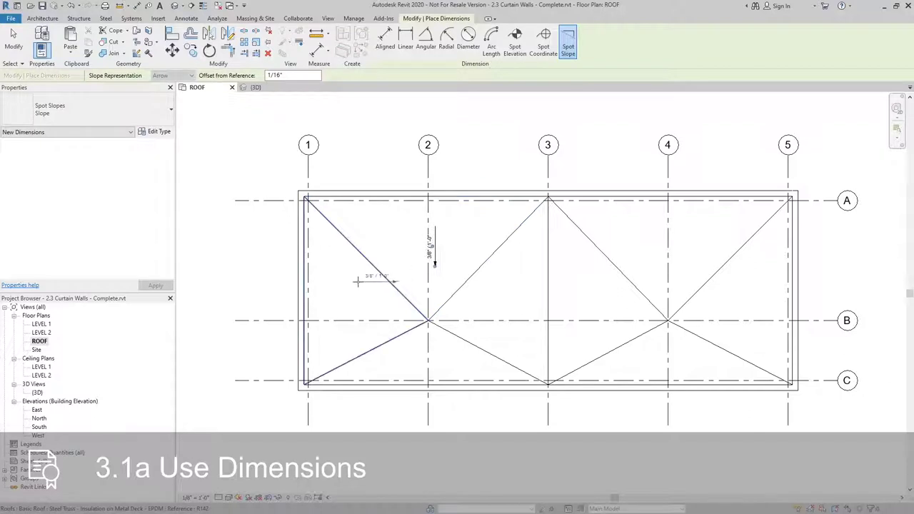
click(329, 306)
click(471, 306)
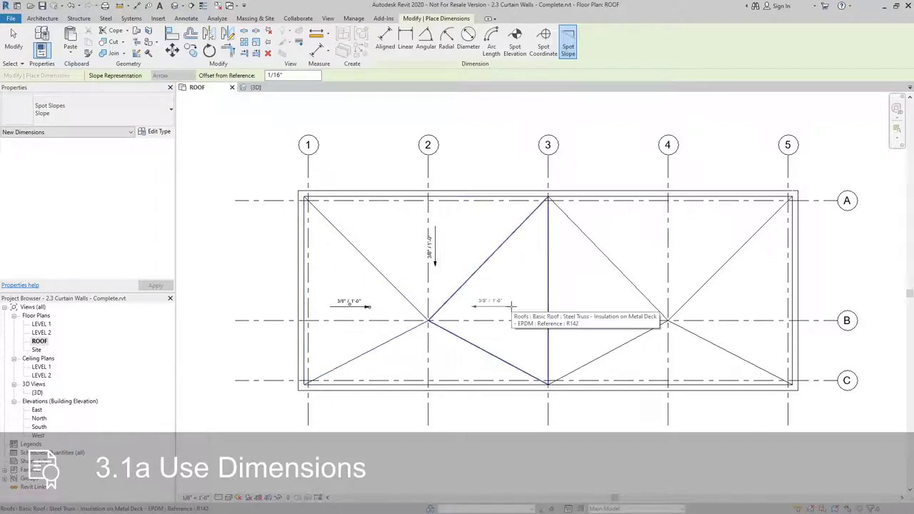
click(582, 306)
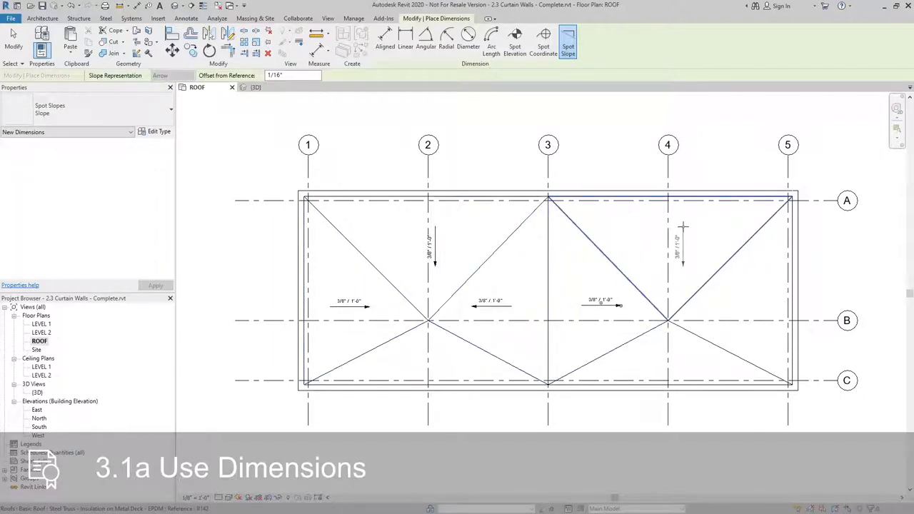
click(696, 250)
click(755, 305)
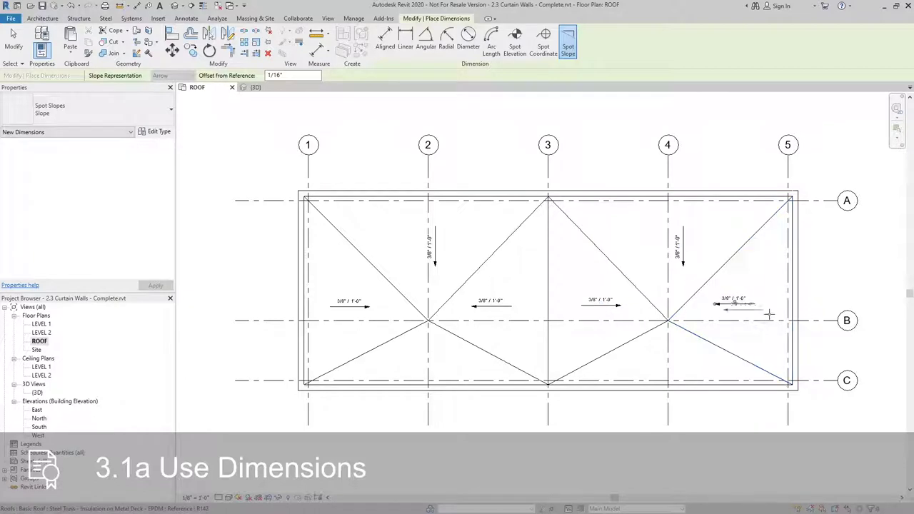
click(678, 356)
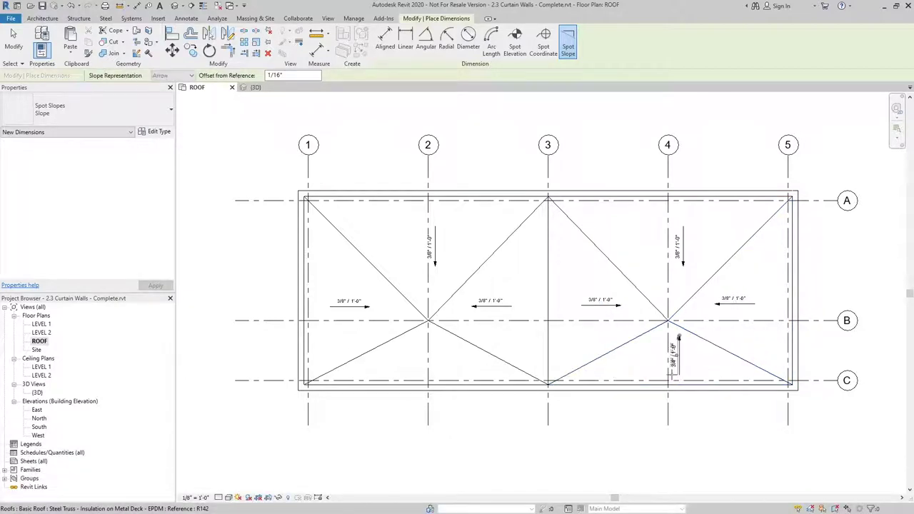
click(416, 357)
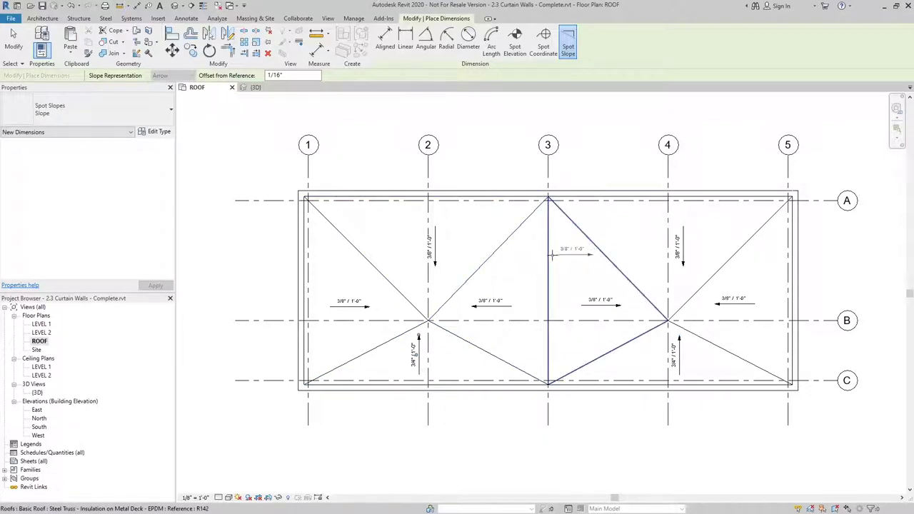
- Add No Slope on the grid-3 ridge, 1/4" on the 3A–4B hip, 3/8" on the lower face
click(549, 294)
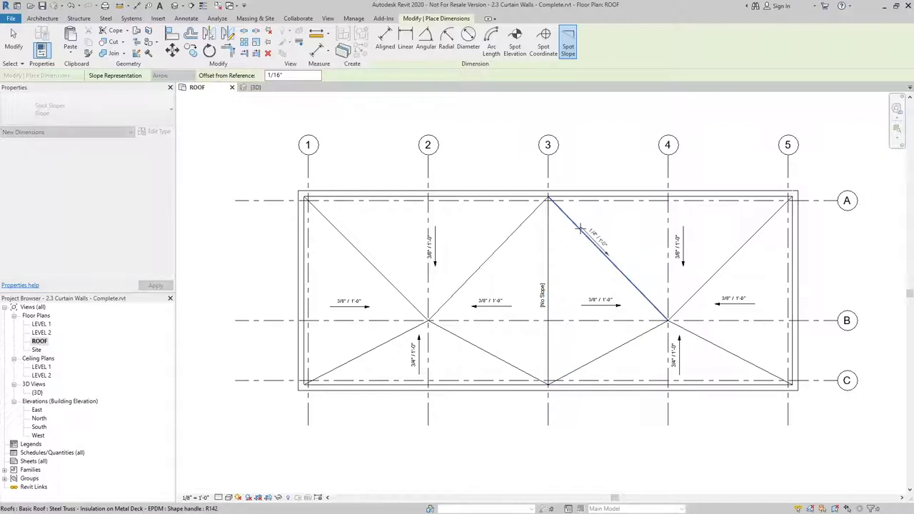
click(595, 236)
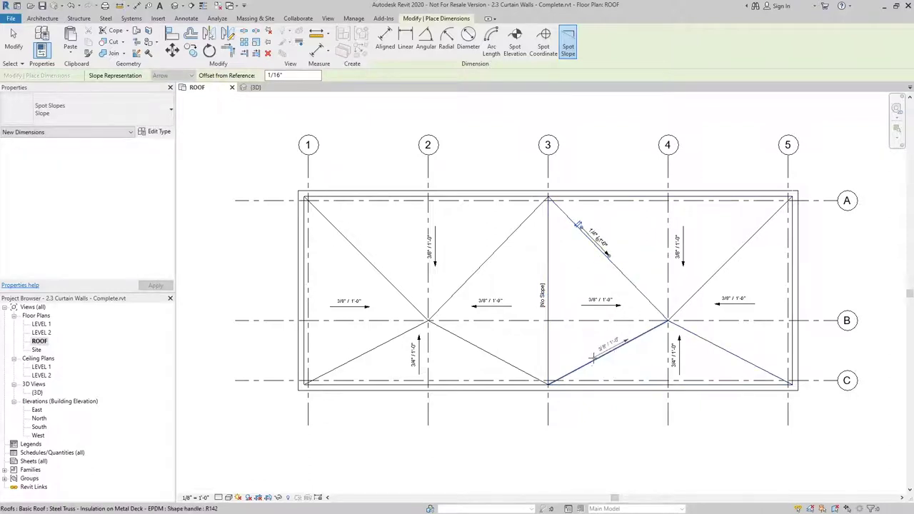
click(591, 355)
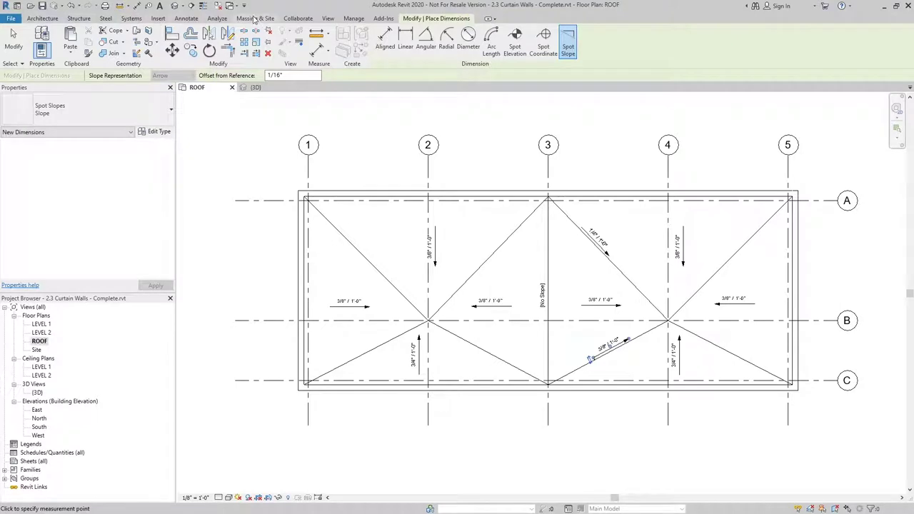
click(194, 19)
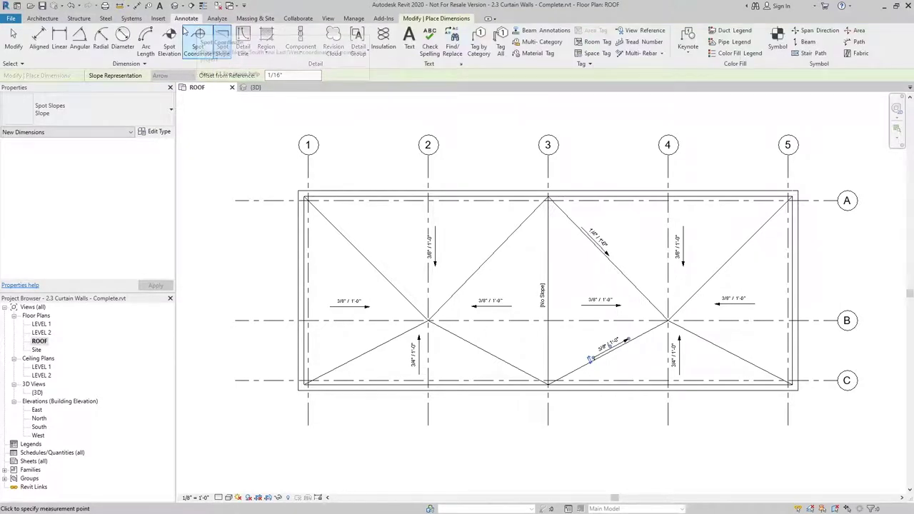
- Start Spot Elevation and set Display Elevations to Actual (Selected) Elevation
click(169, 44)
scroll(448, 323, up, 2)
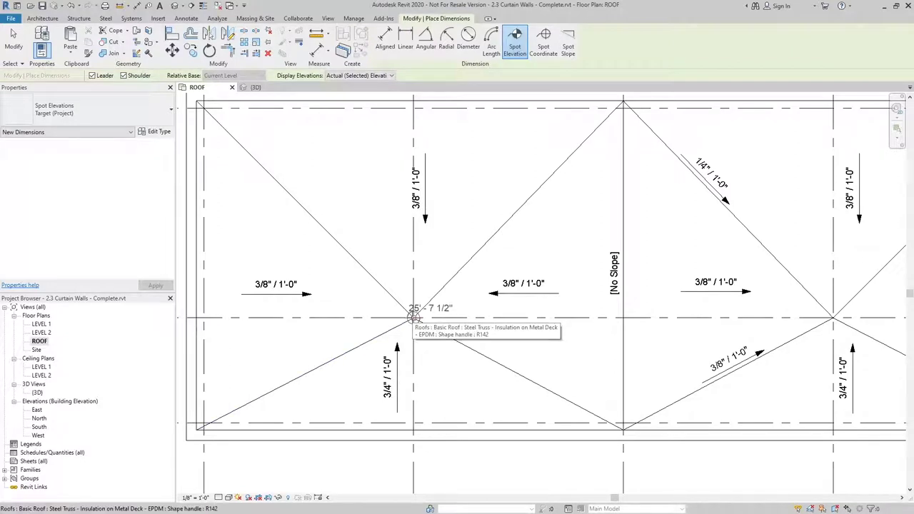
click(391, 75)
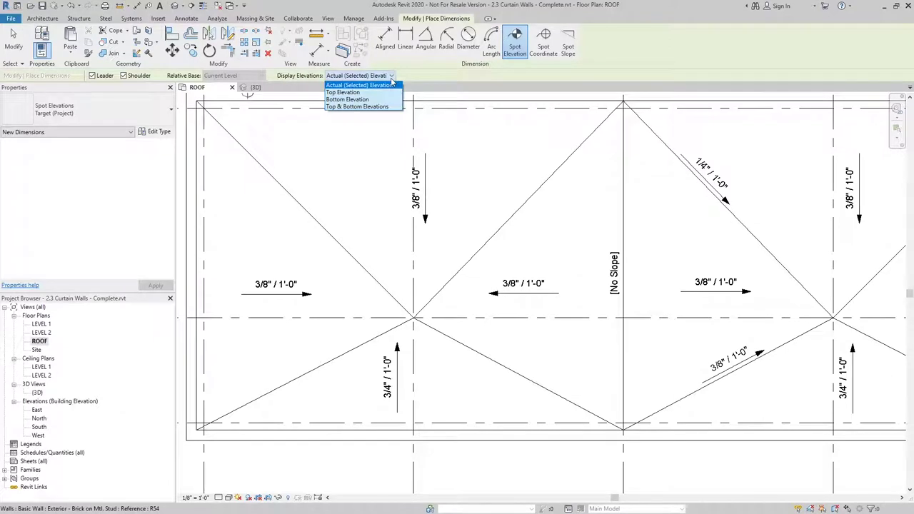
click(344, 92)
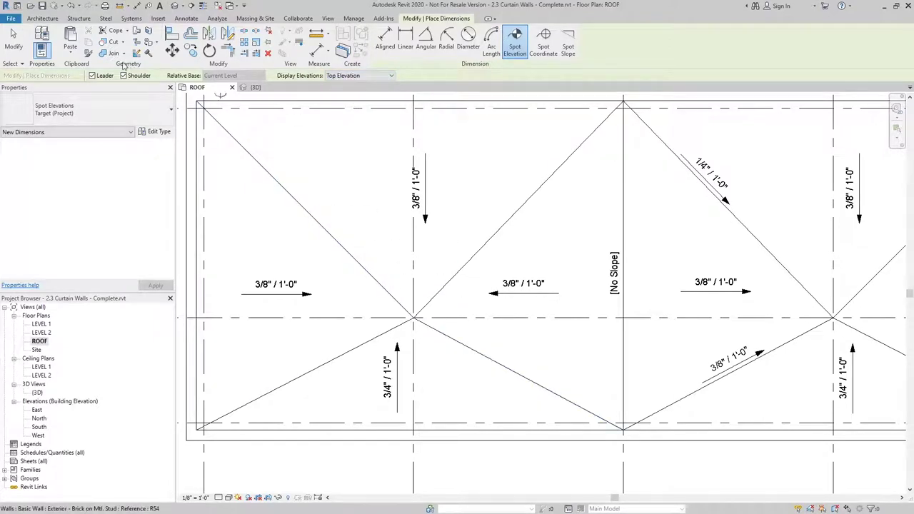
click(370, 76)
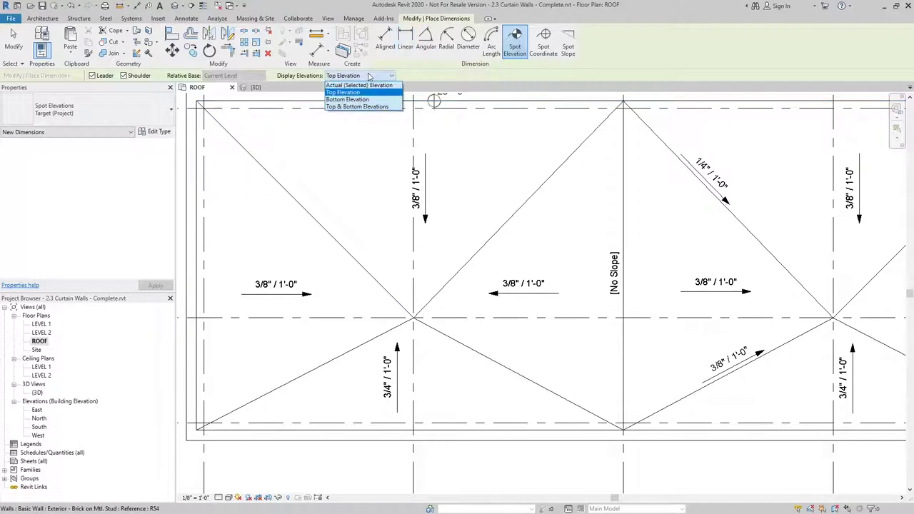
click(356, 99)
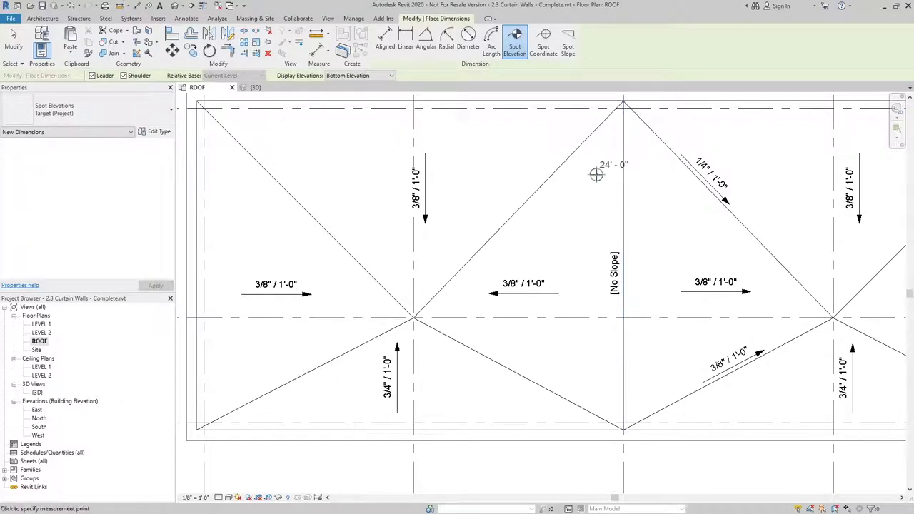
click(366, 75)
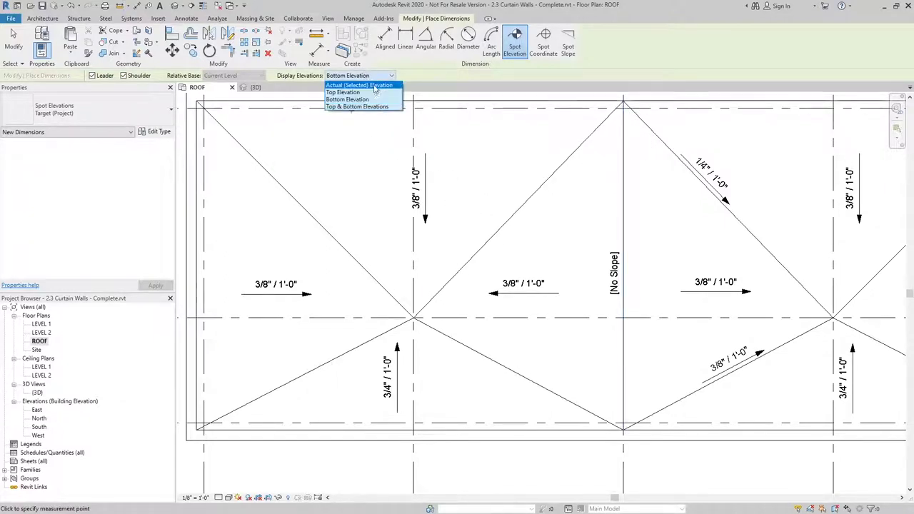
click(359, 85)
- Place spot elevations of 25' - 7 1/2" at grid 2/B and 26' - 4 1/2" on the ridge
click(413, 317)
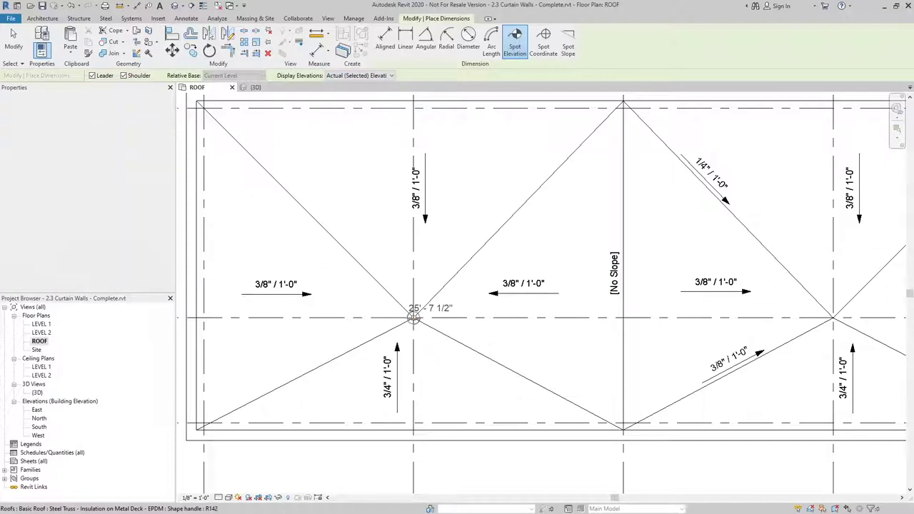
click(488, 305)
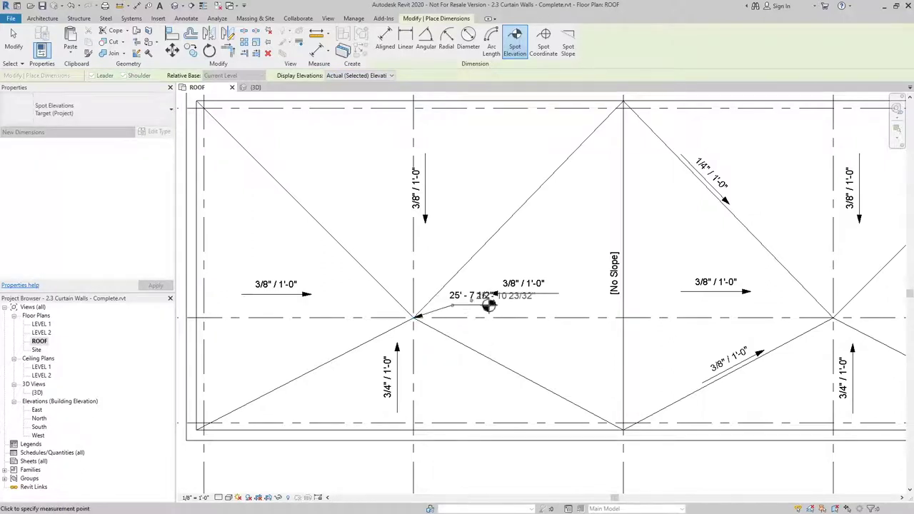
click(623, 283)
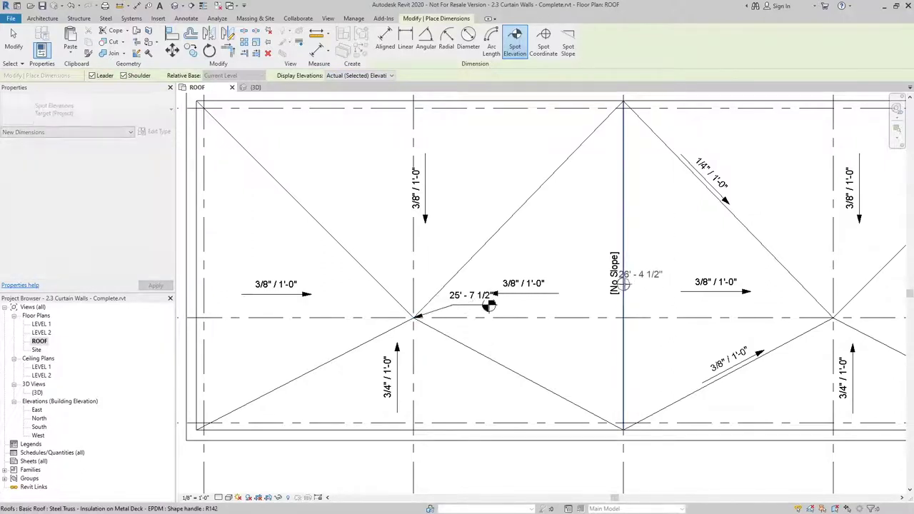
click(678, 263)
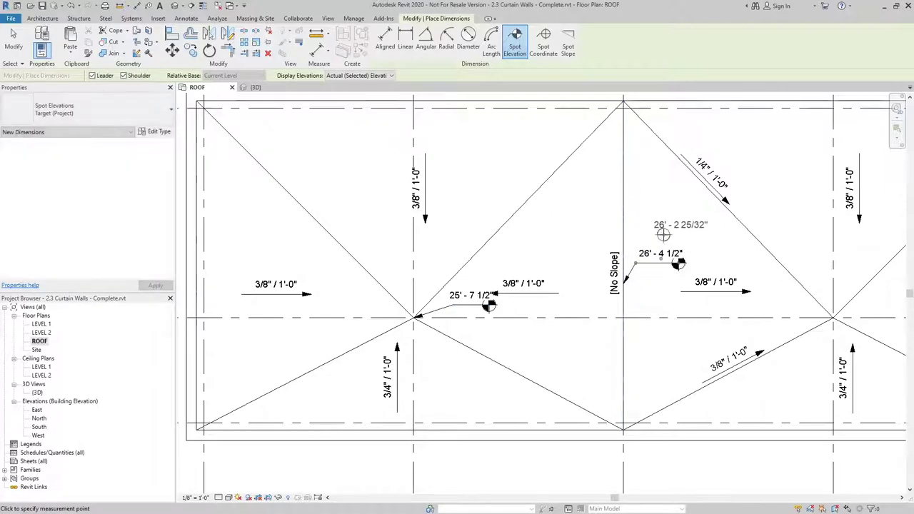
scroll(685, 271, down, 2)
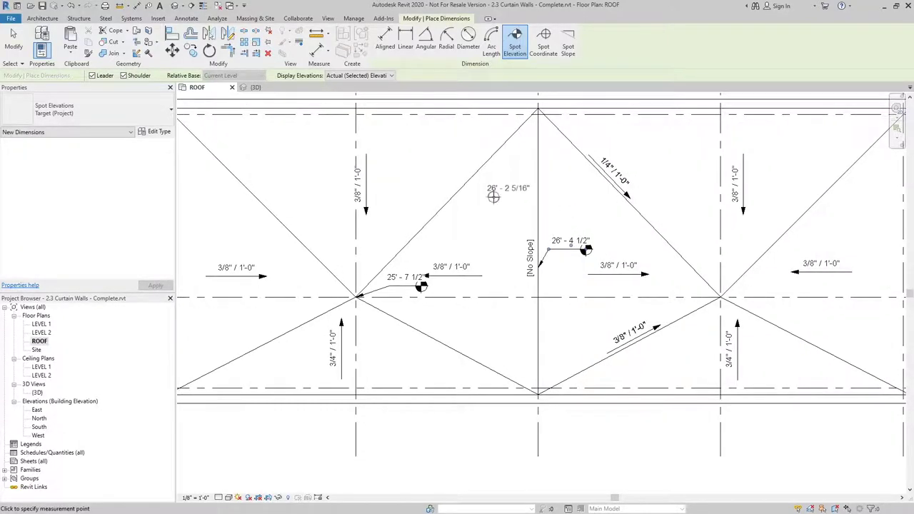